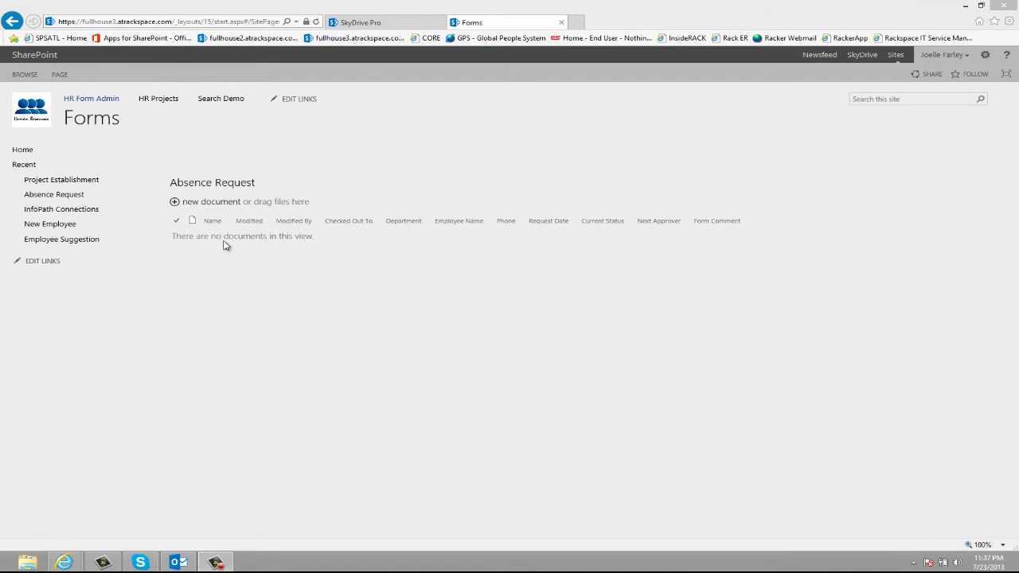
Start a new Absence Request form with the employee's name, department B and their phone number.
left_click(218, 203)
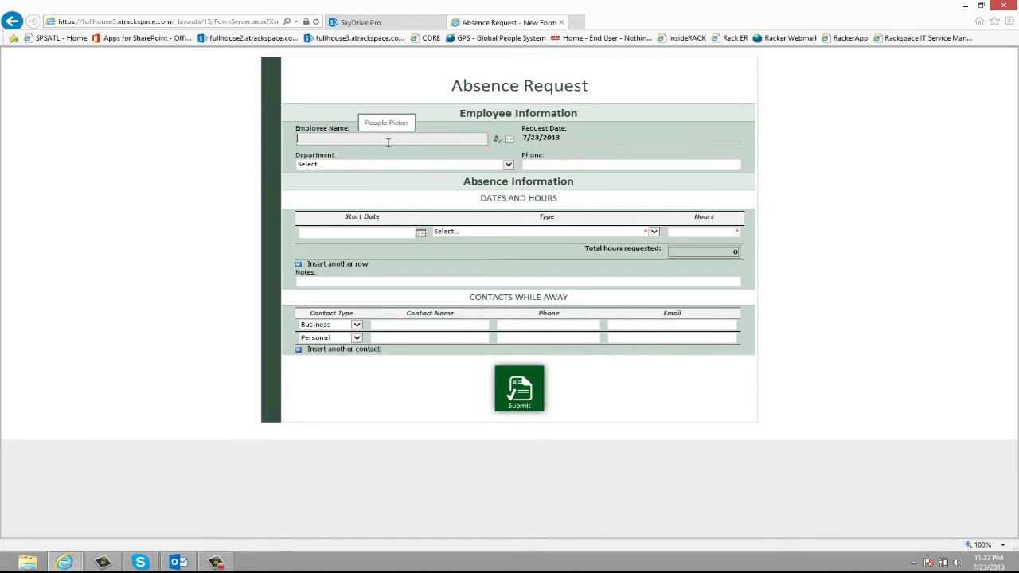
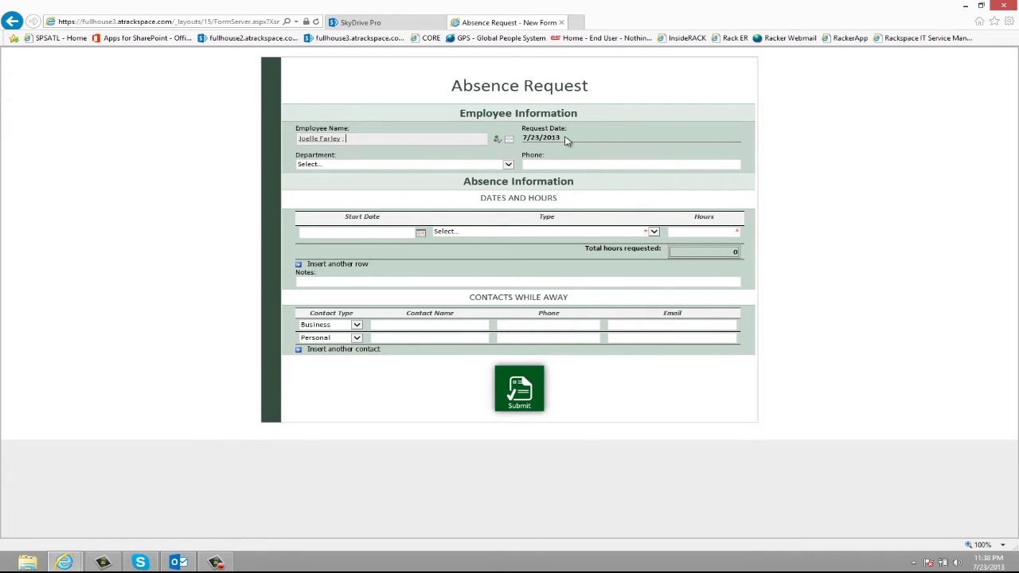
left_click(343, 165)
left_click(419, 182)
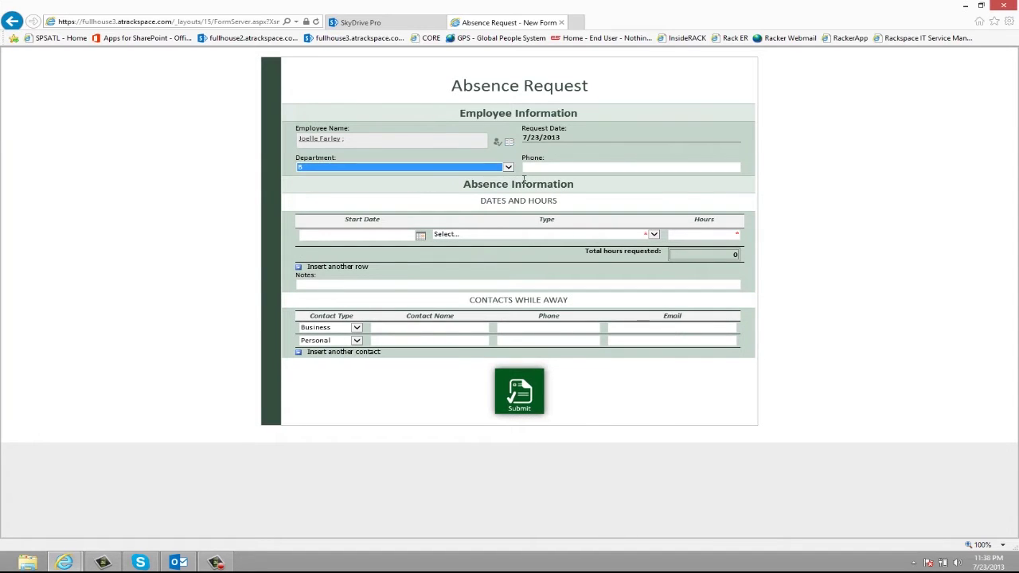
left_click(558, 168)
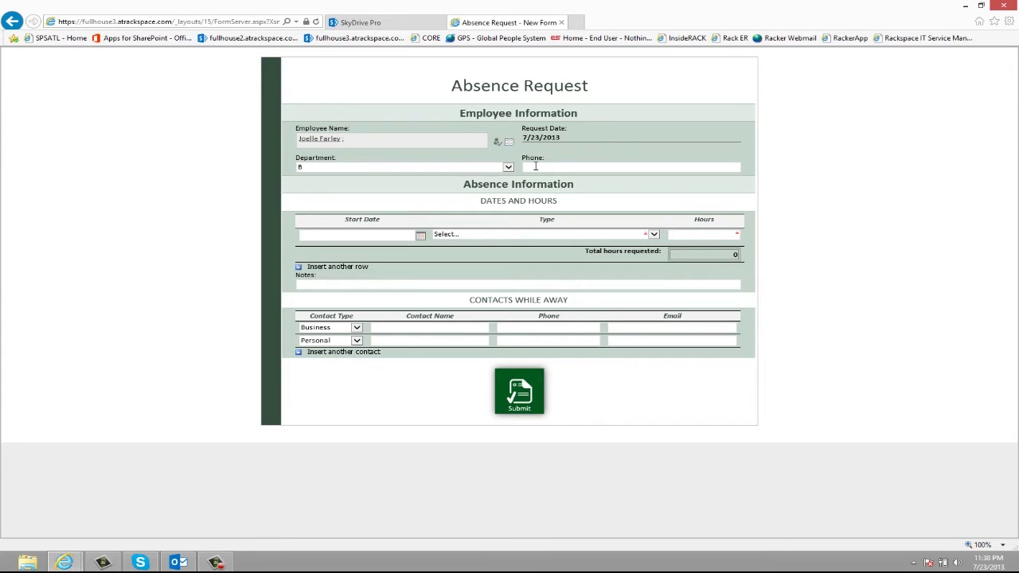
type("(555) 555-5555")
Fill the first absence row: start date 7/29/2013, Paid Time Off, 8 hours.
left_click(421, 241)
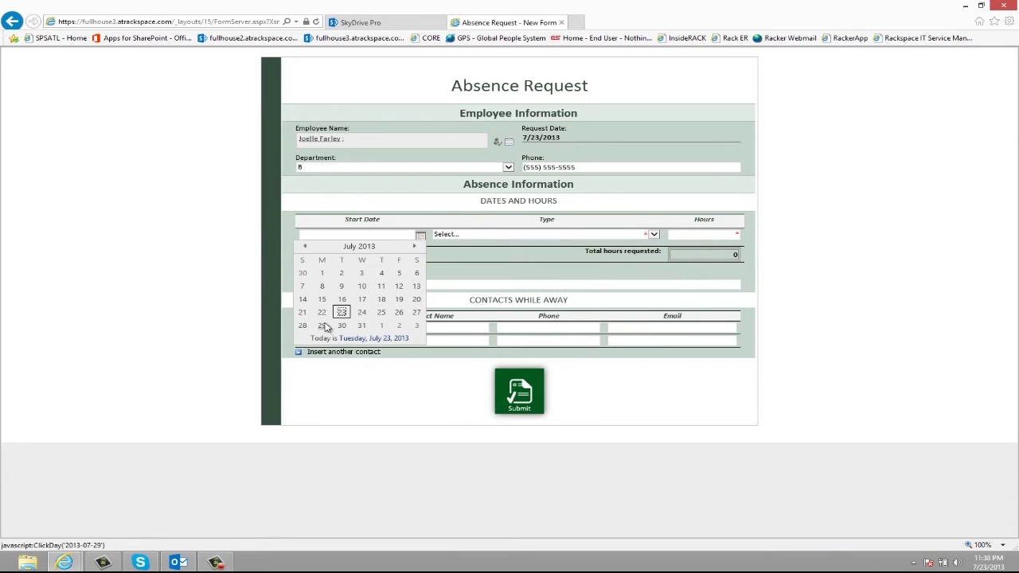
left_click(323, 326)
left_click(476, 235)
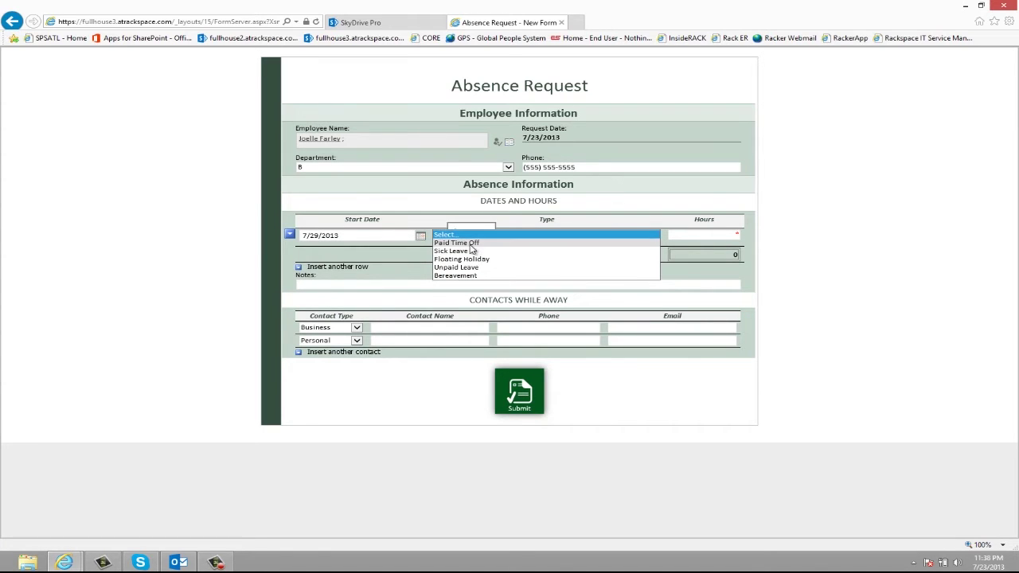
left_click(477, 242)
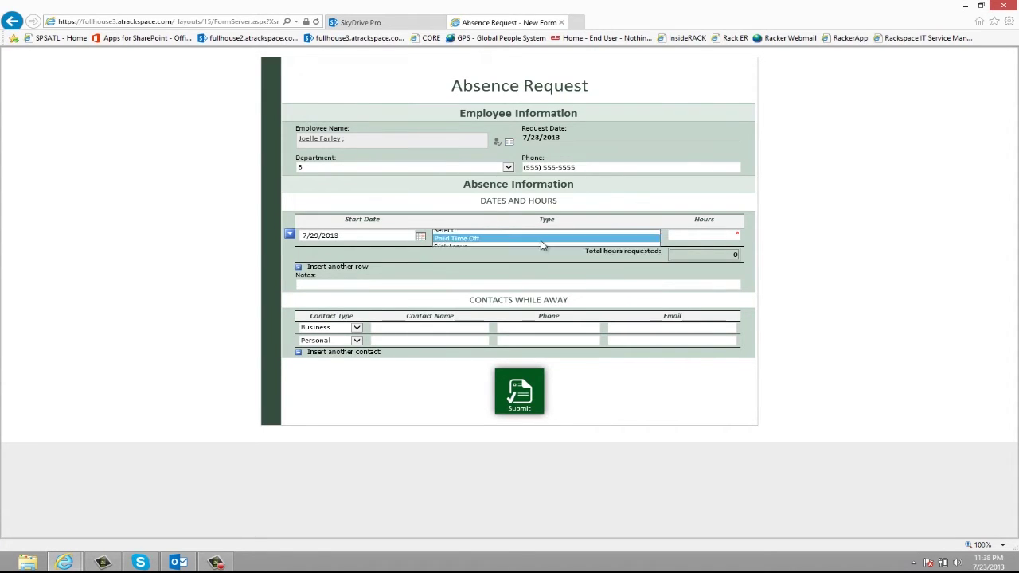
left_click(675, 236)
type("8")
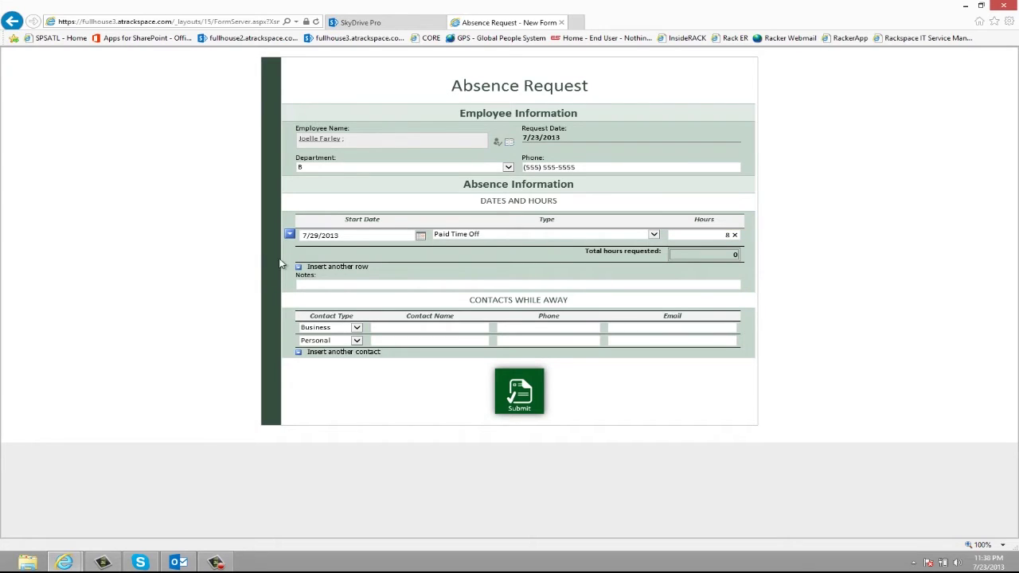
left_click(321, 273)
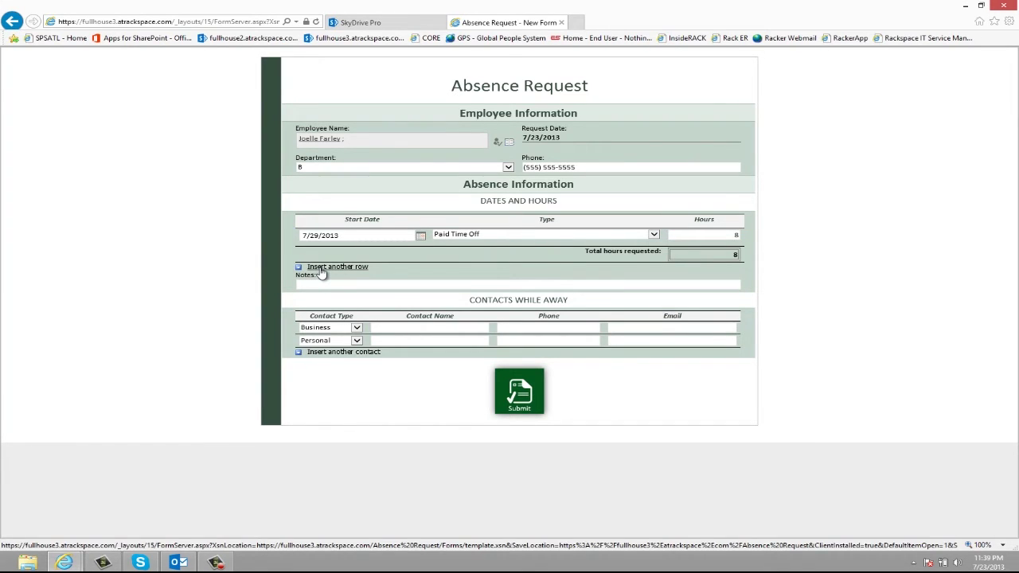
Add four more 8-hour rows through 8/2/2013, bringing the total to 40 hours.
left_click(321, 271)
key("Tab")
key("Tab")
key("Tab")
type("8")
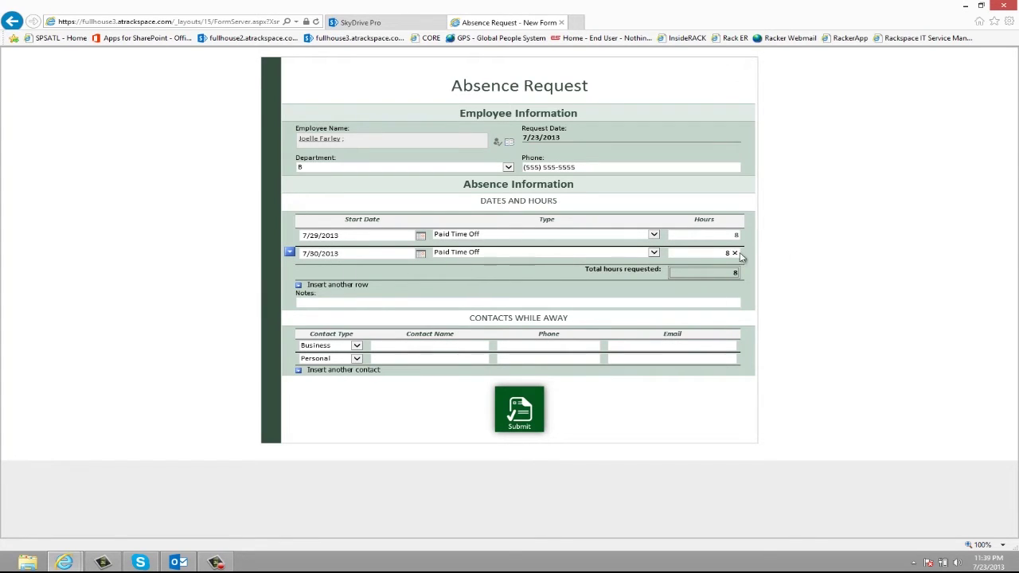
key("Tab")
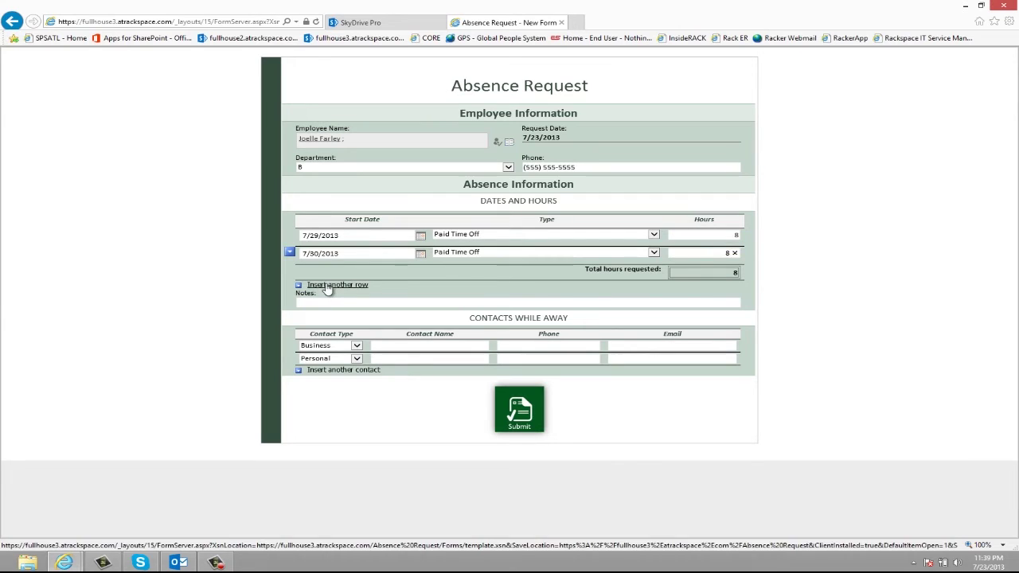
left_click(356, 282)
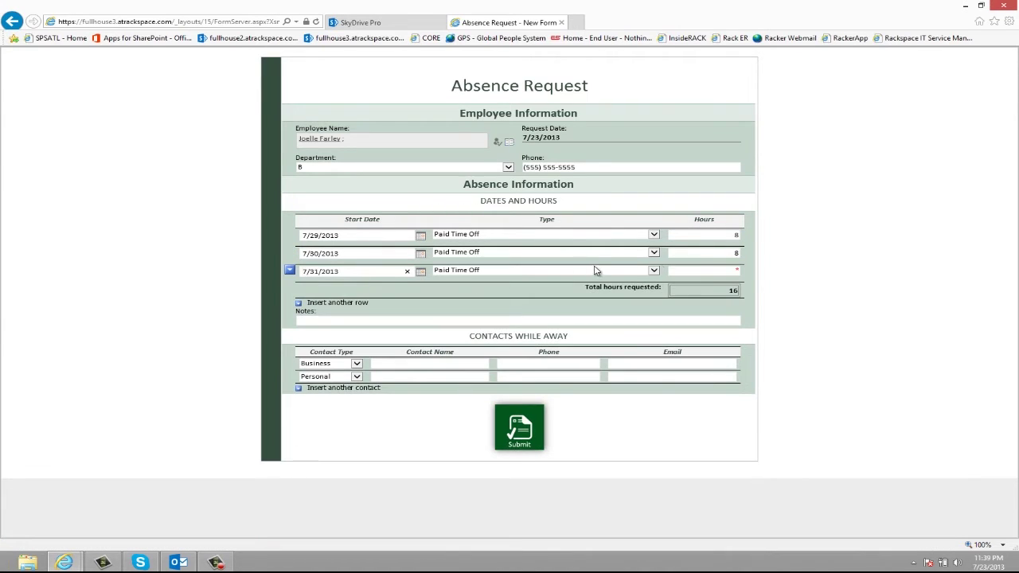
key("Tab")
left_click(448, 301)
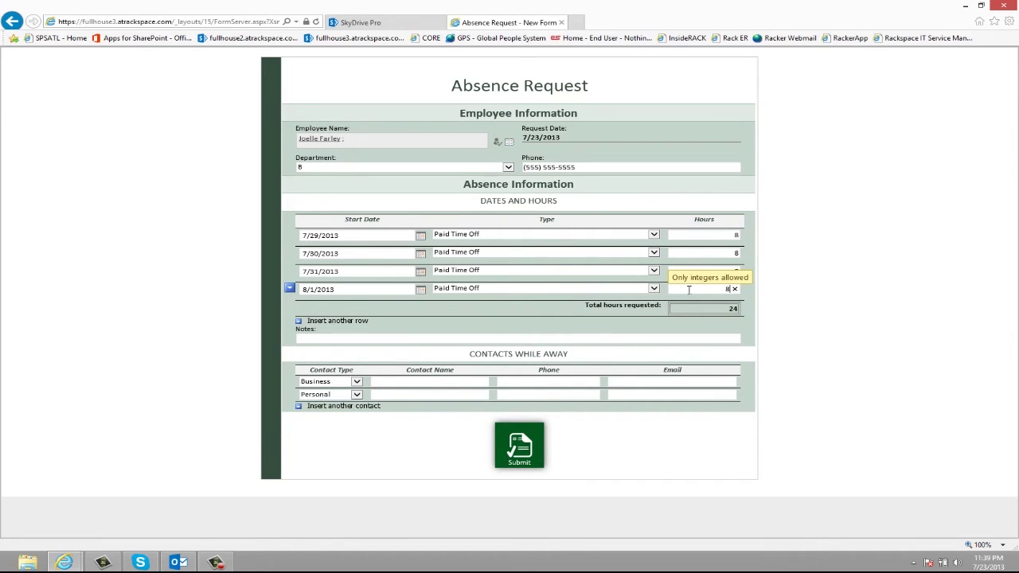
left_click(358, 322)
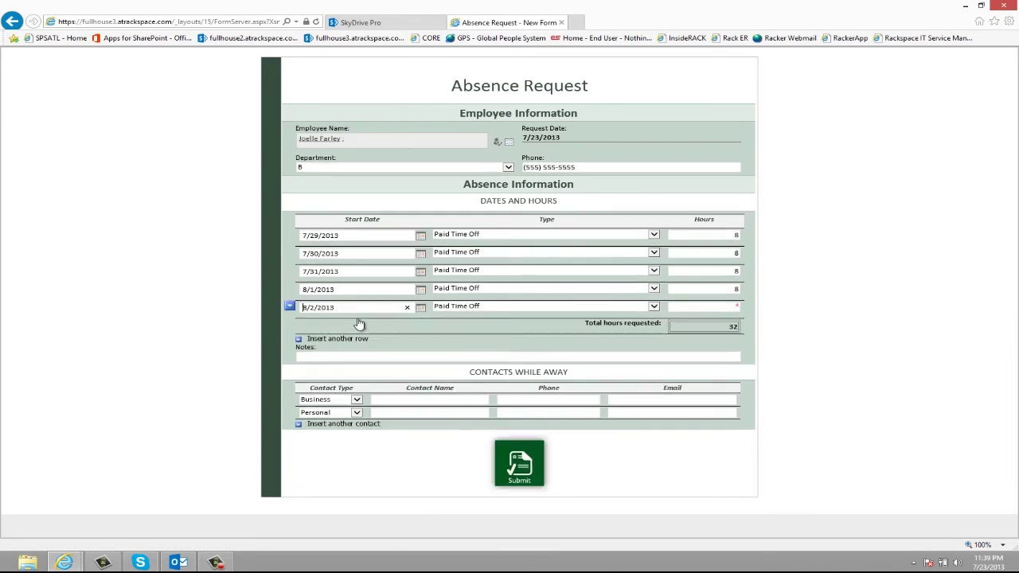
left_click(709, 311)
type("8")
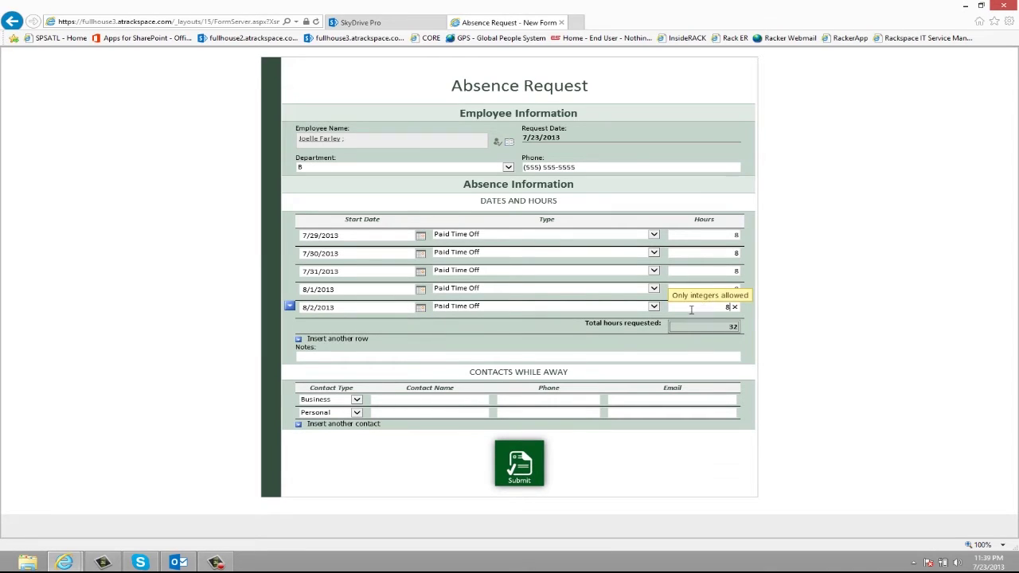
left_click(625, 342)
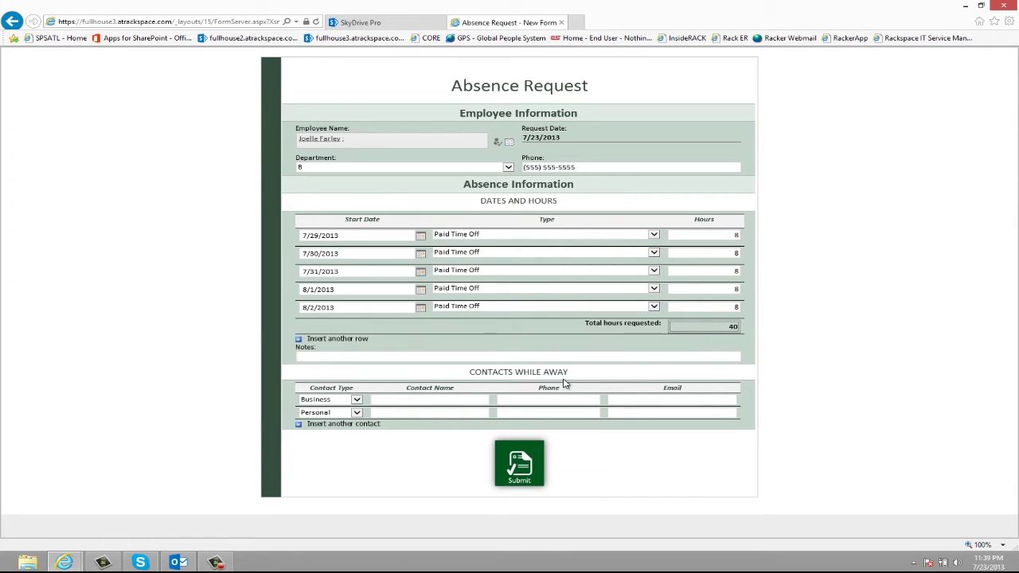
Enter the business contact's name, phone number and e-mail, then submit the request.
left_click(391, 399)
type("I")
left_click(532, 396)
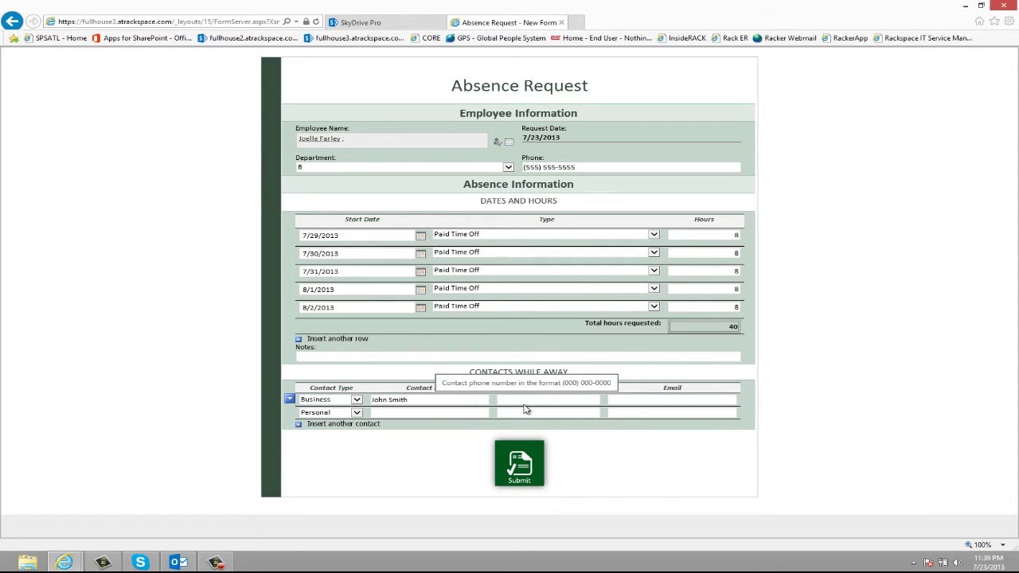
type("(555) 555")
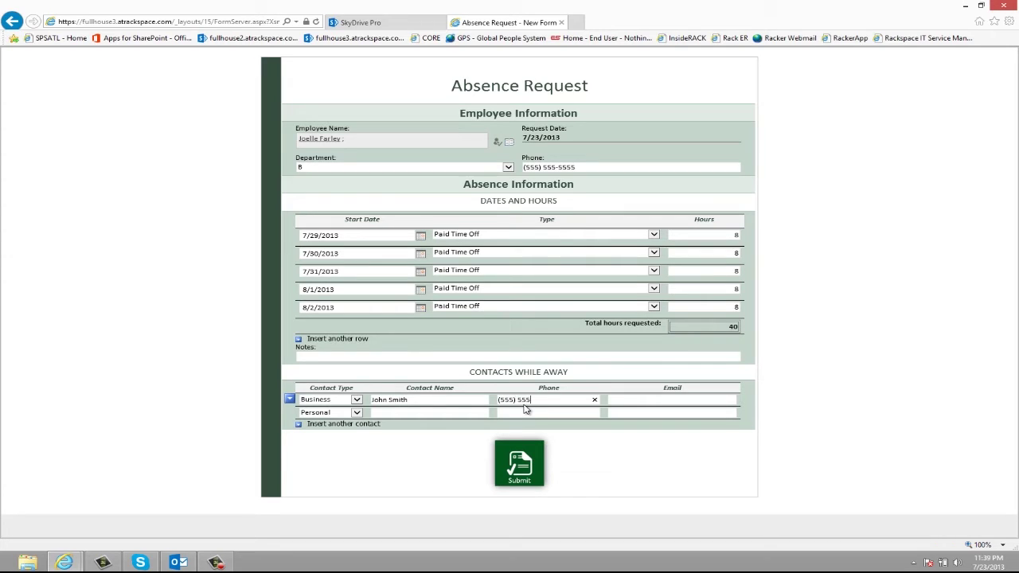
type("-5555")
key("Tab")
left_click(517, 464)
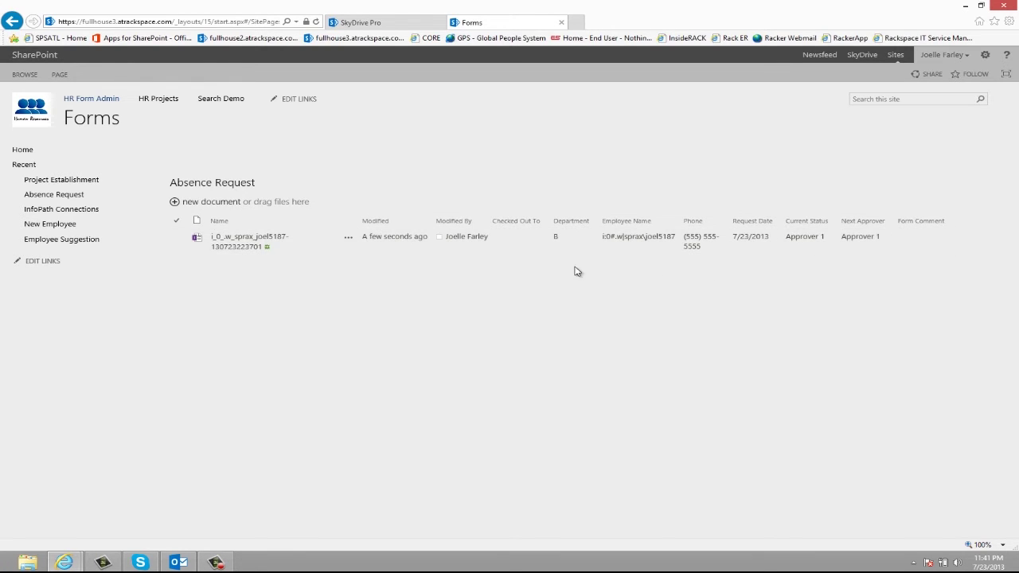
Open the newly submitted absence request and scroll down to its Approval 1 section.
left_click(270, 246)
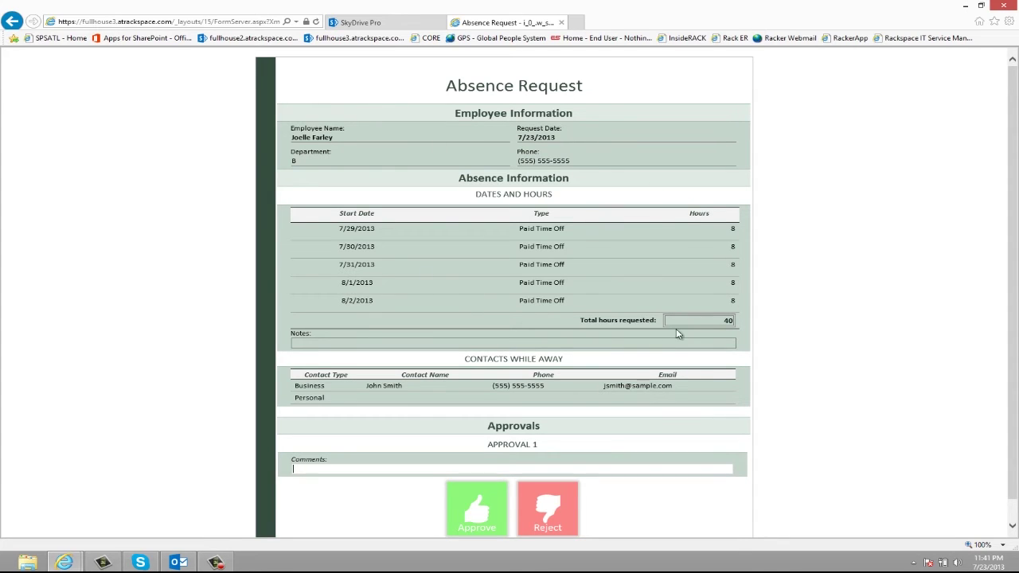
scroll(625, 302, "down", 1)
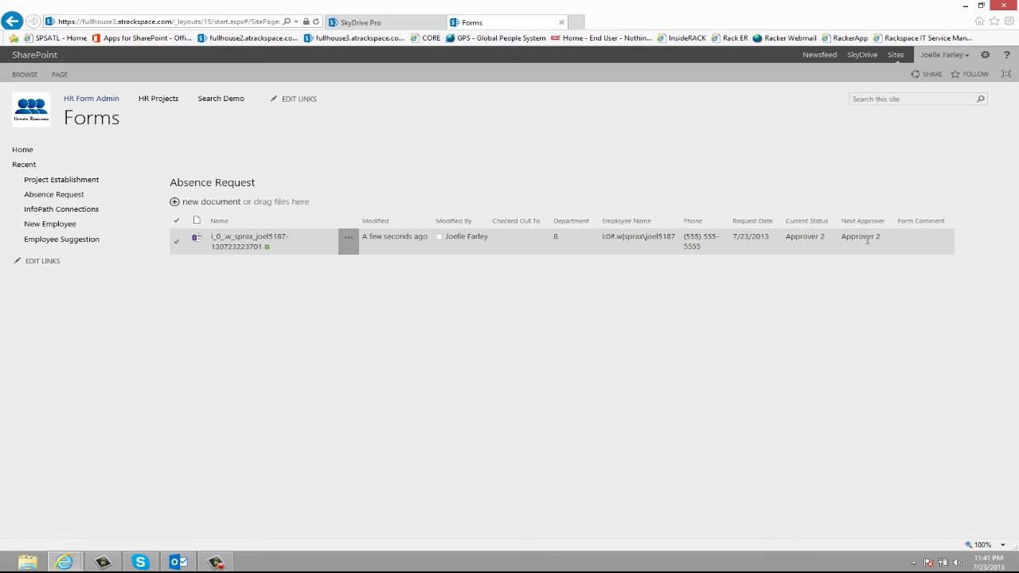
Approve the request at level 2, then reopen it and give the final level-3 approval.
left_click(232, 248)
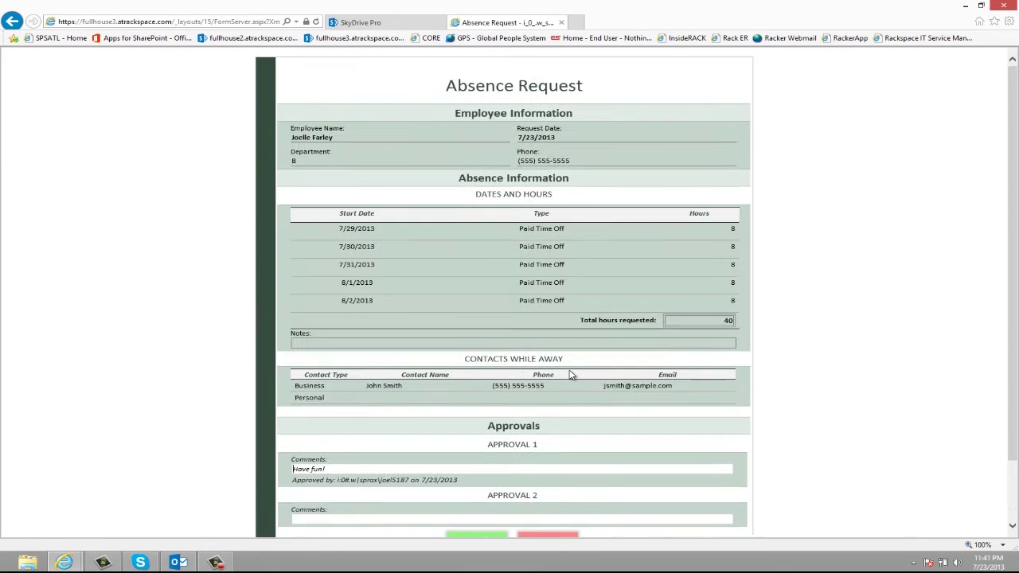
scroll(570, 375, "down", 2)
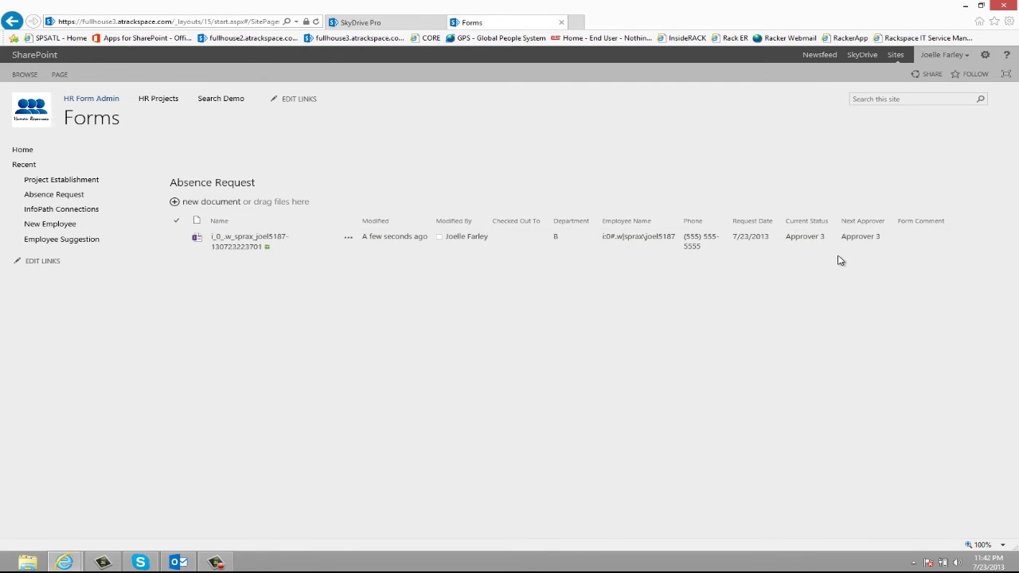
left_click(252, 246)
scroll(407, 407, "down", 3)
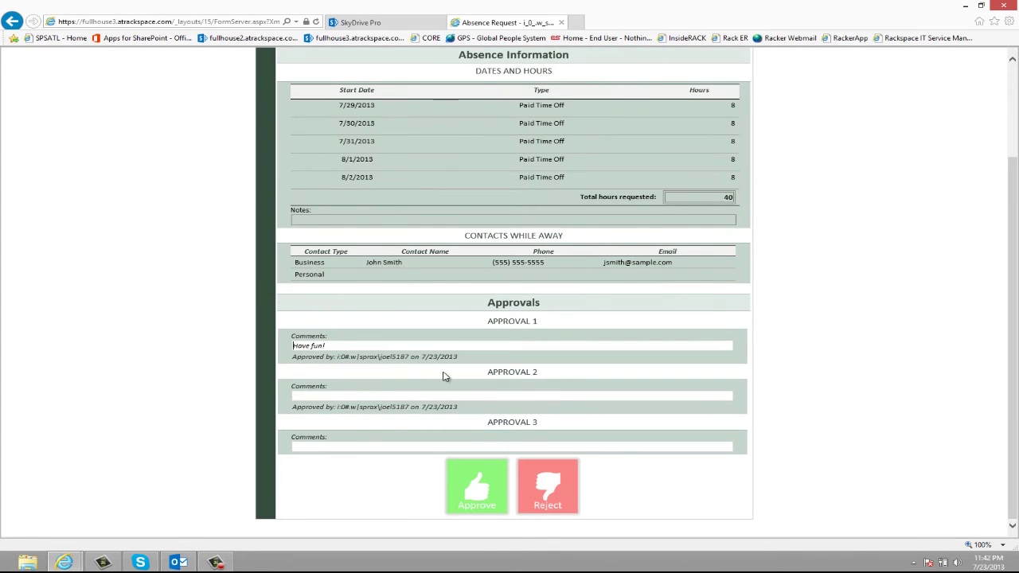
left_click(474, 489)
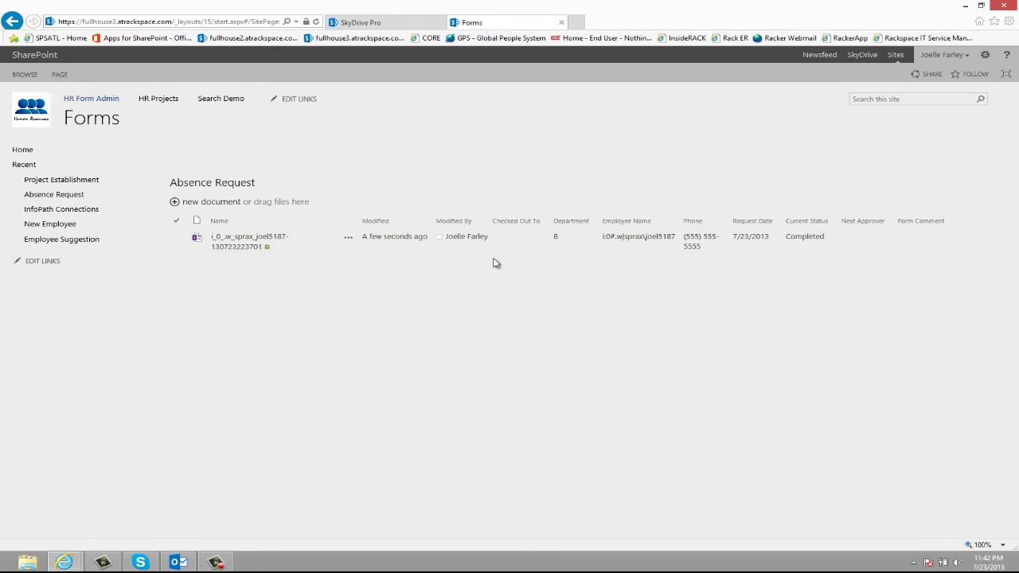
mouse_move(471, 242)
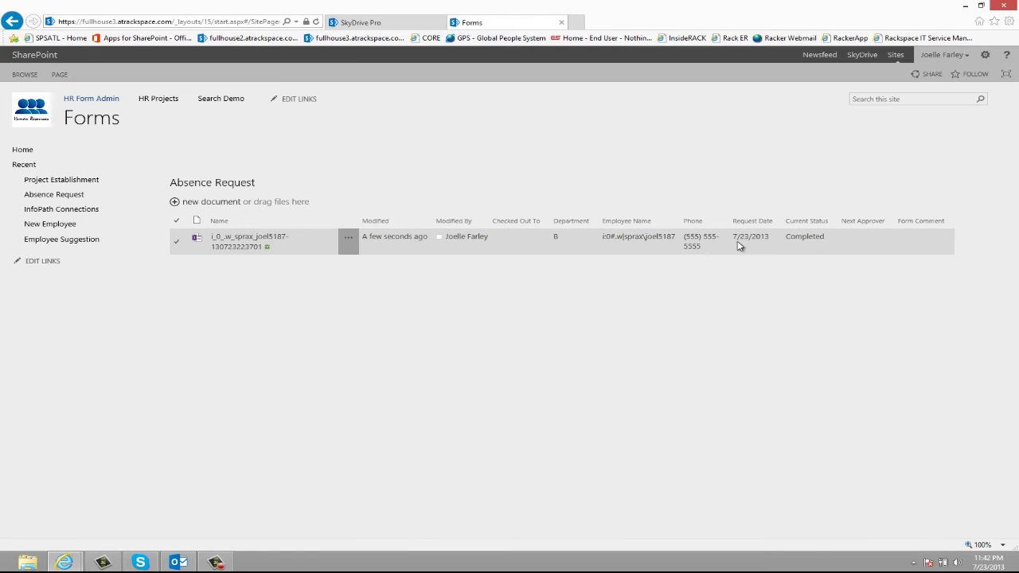
left_click(220, 242)
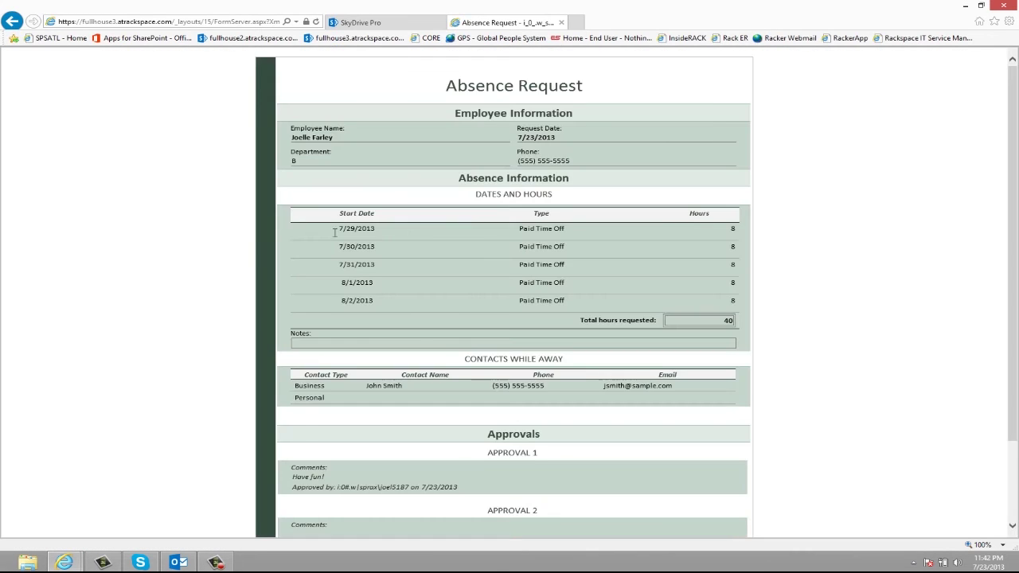
scroll(475, 231, "down", 3)
scroll(402, 286, "up", 3)
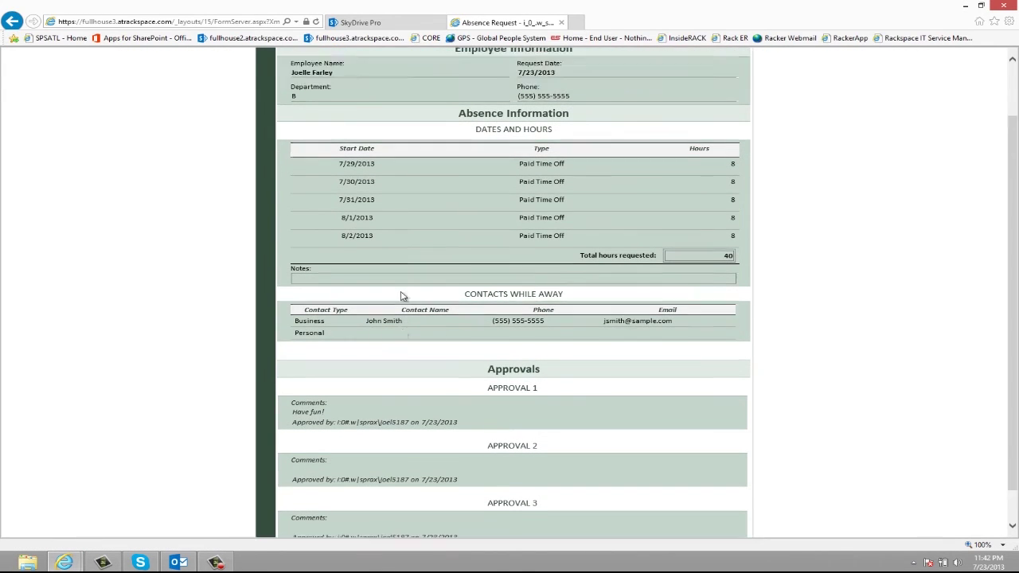
scroll(500, 222, "down", 3)
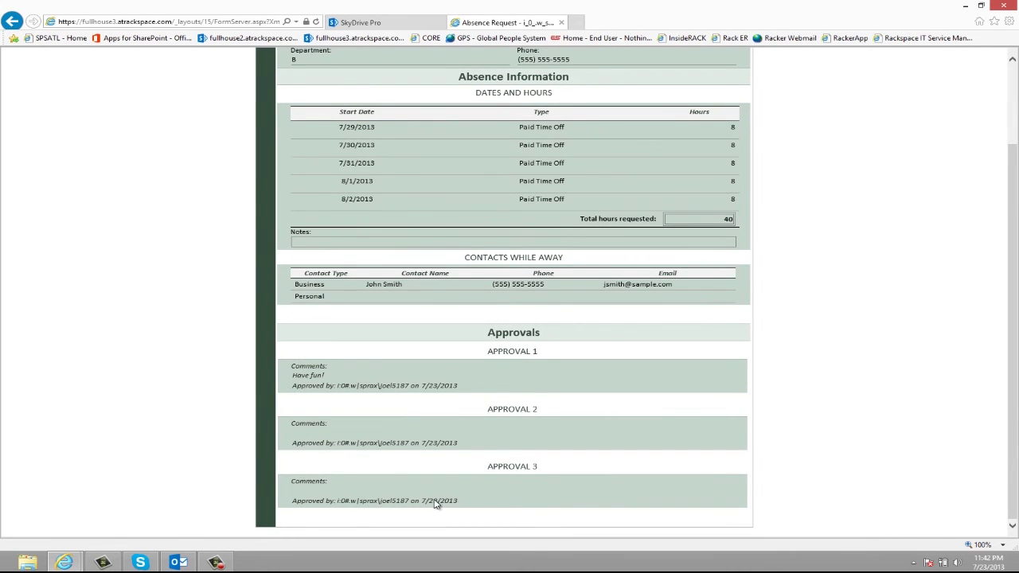
scroll(439, 503, "up", 3)
left_click(22, 24)
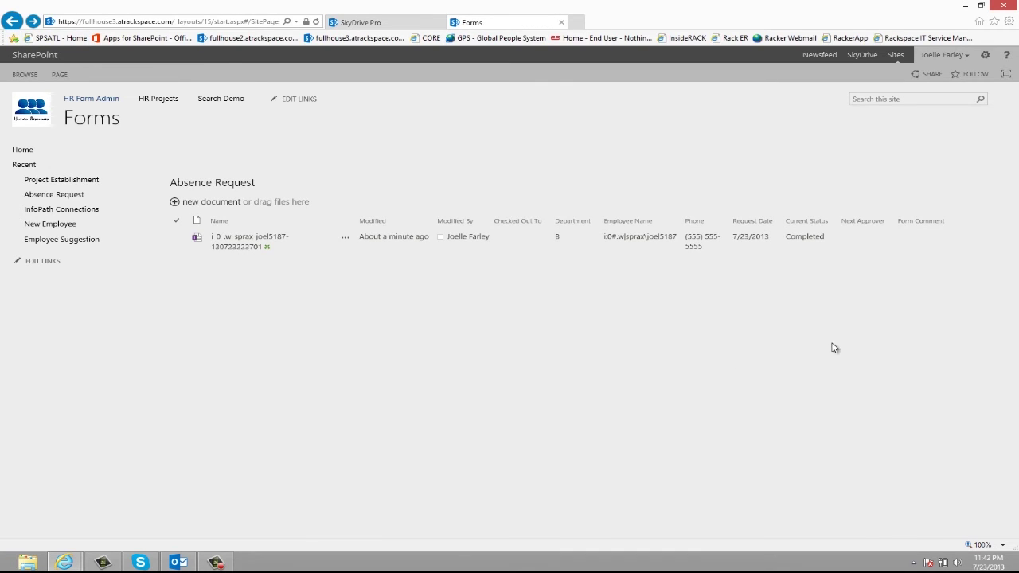
Submit a department A request for 8/5/2013, 8 hours Paid Time Off, then reject it with 'Please enter contact.'.
left_click(220, 203)
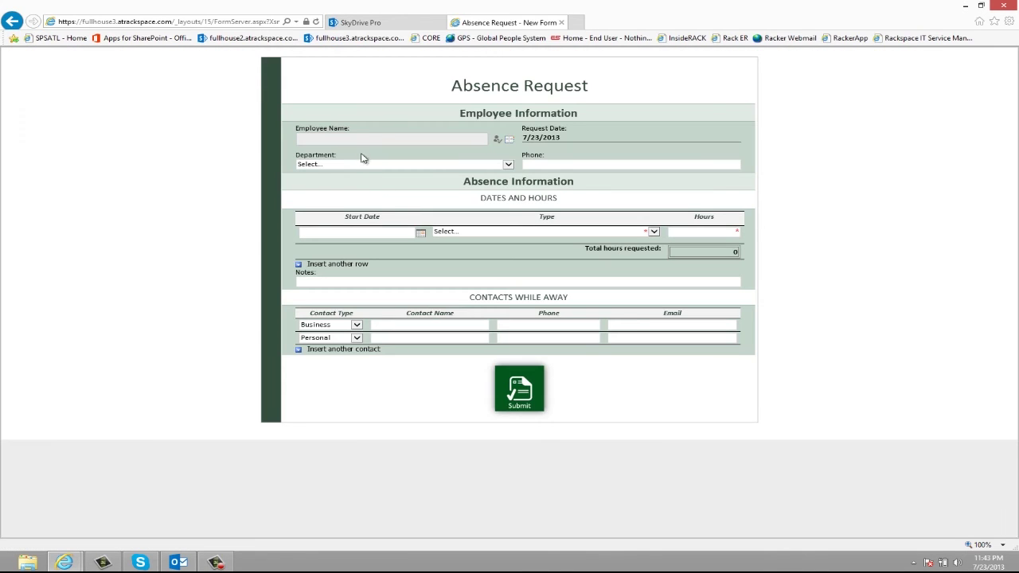
left_click(352, 139)
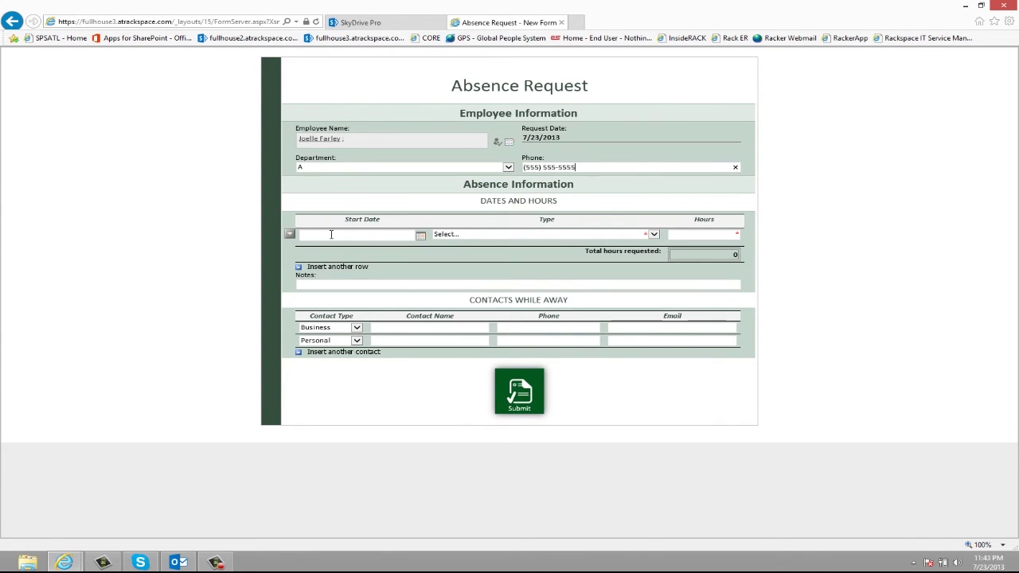
left_click(523, 402)
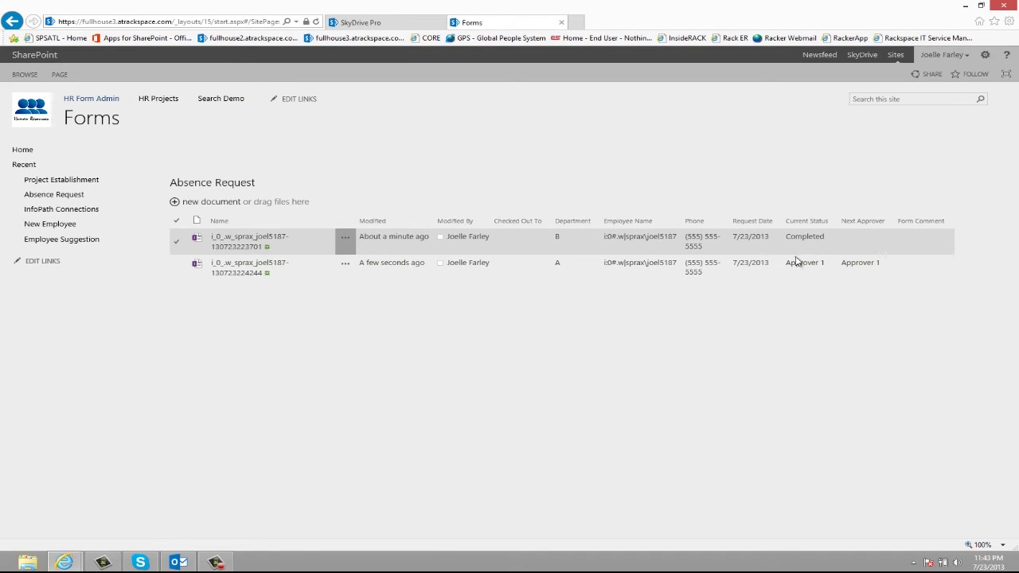
left_click(240, 271)
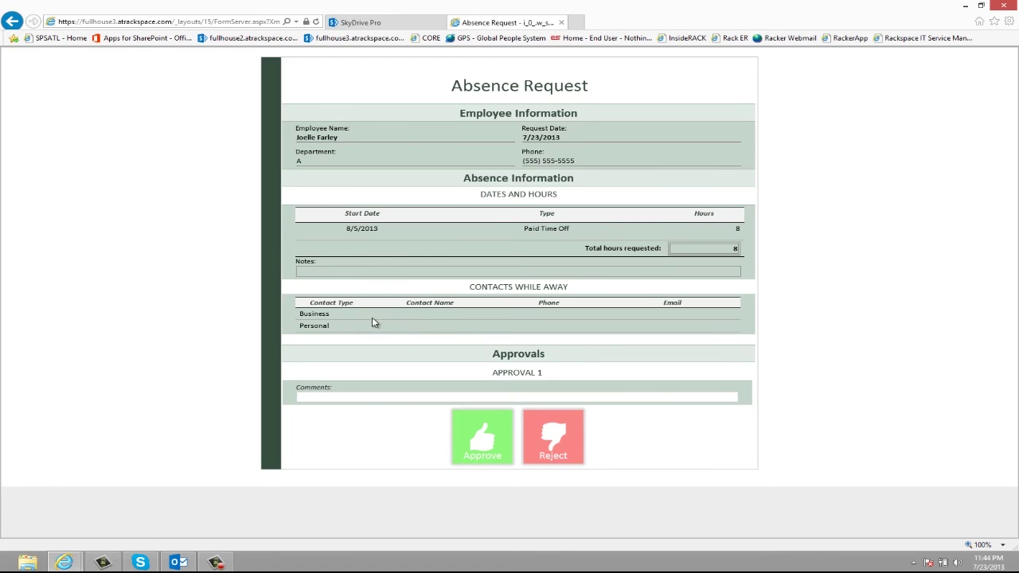
left_click(552, 452)
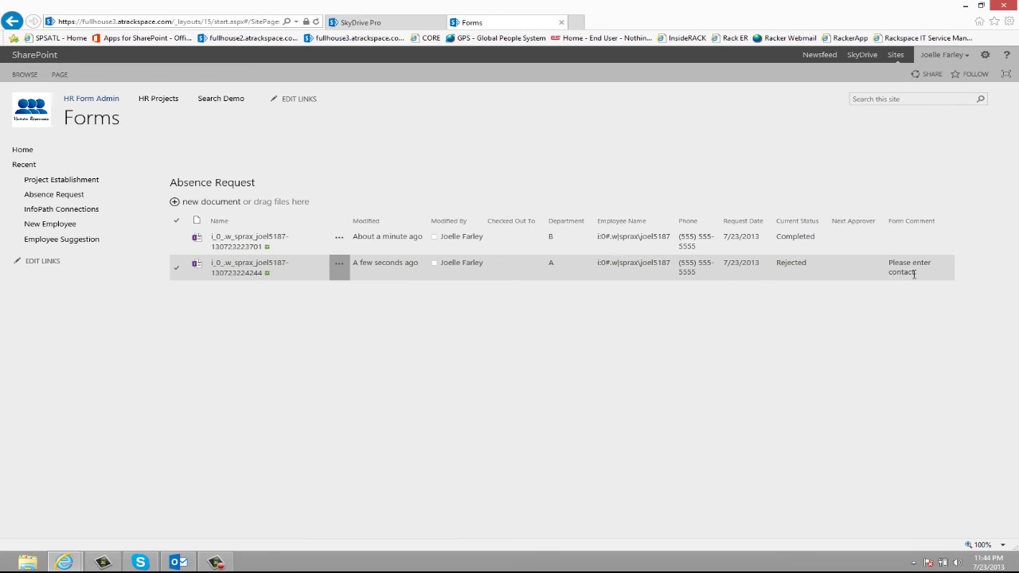
Modify the rejected request with a business contact name, resubmit it, then reopen it for Approval 1.
left_click(231, 269)
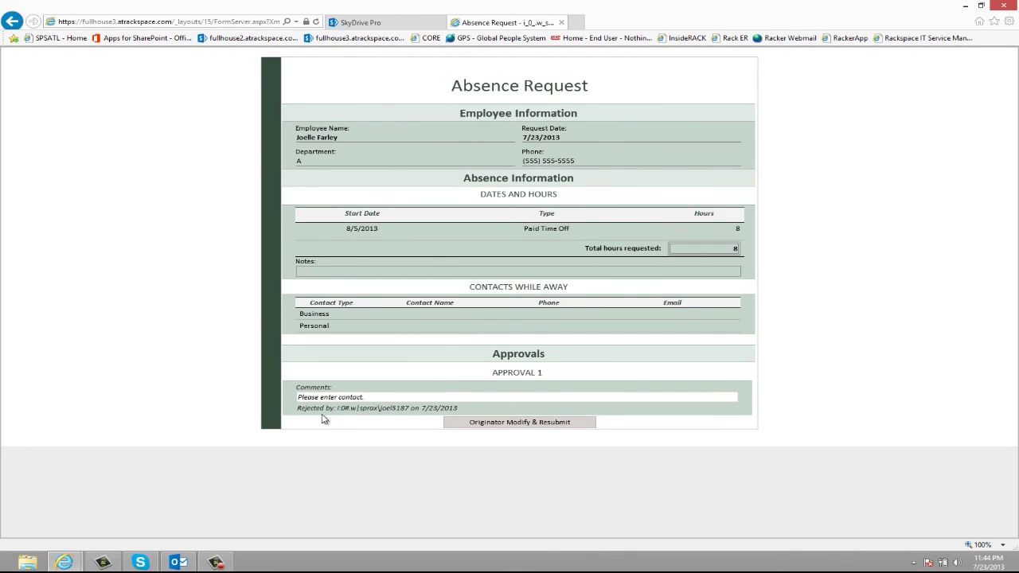
left_click(502, 424)
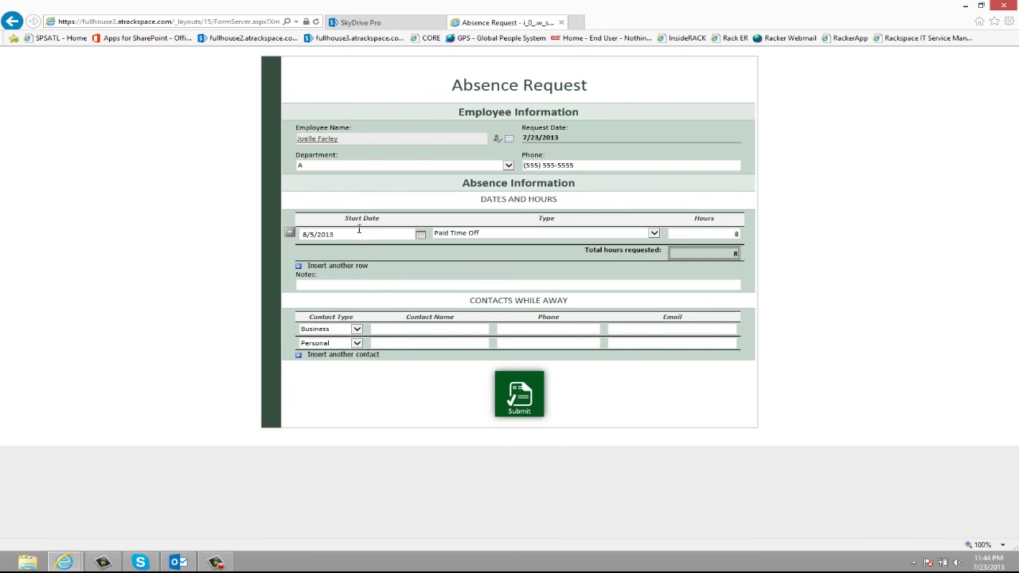
left_click(415, 328)
left_click(521, 393)
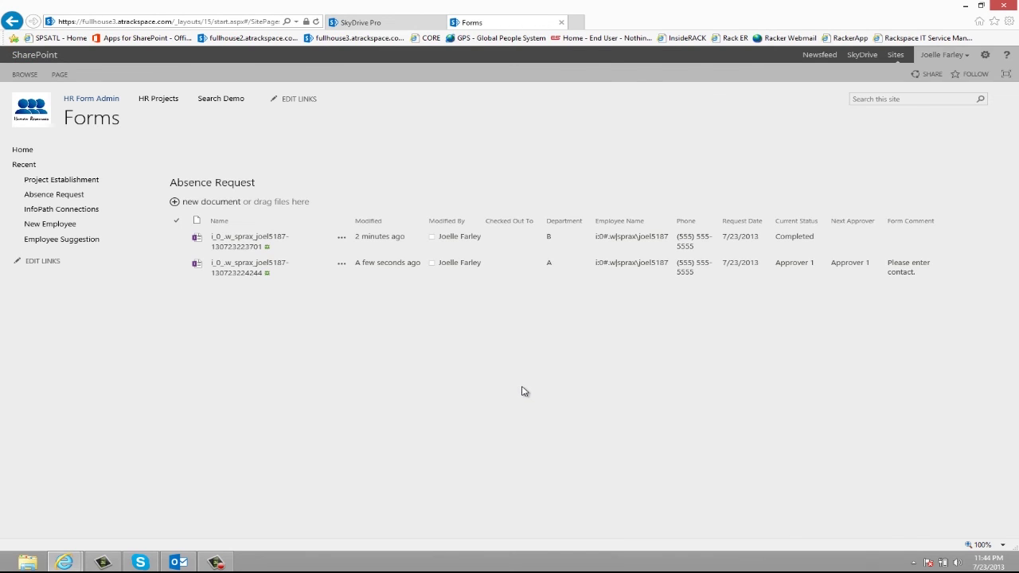
left_click(239, 273)
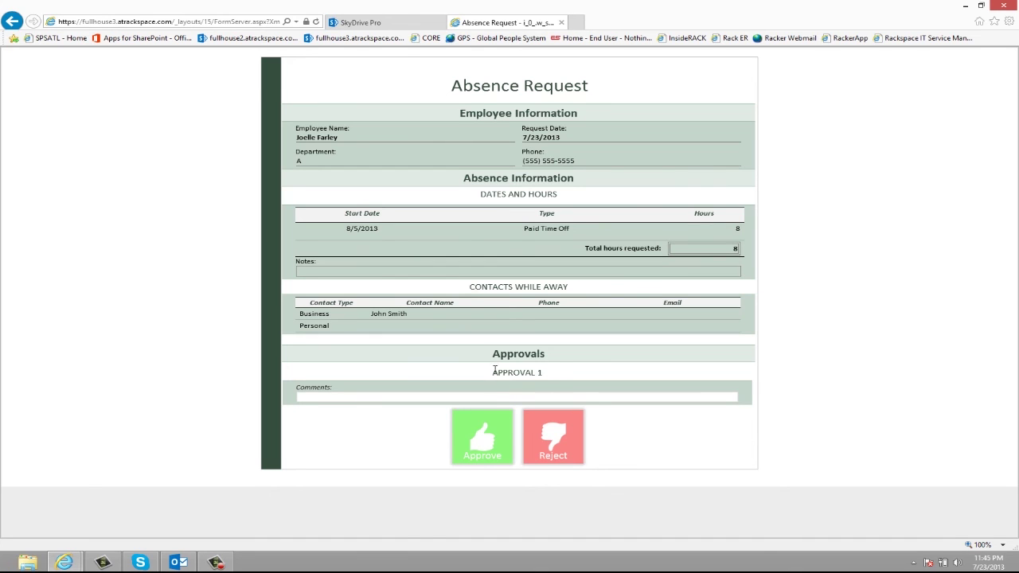
left_click(530, 454)
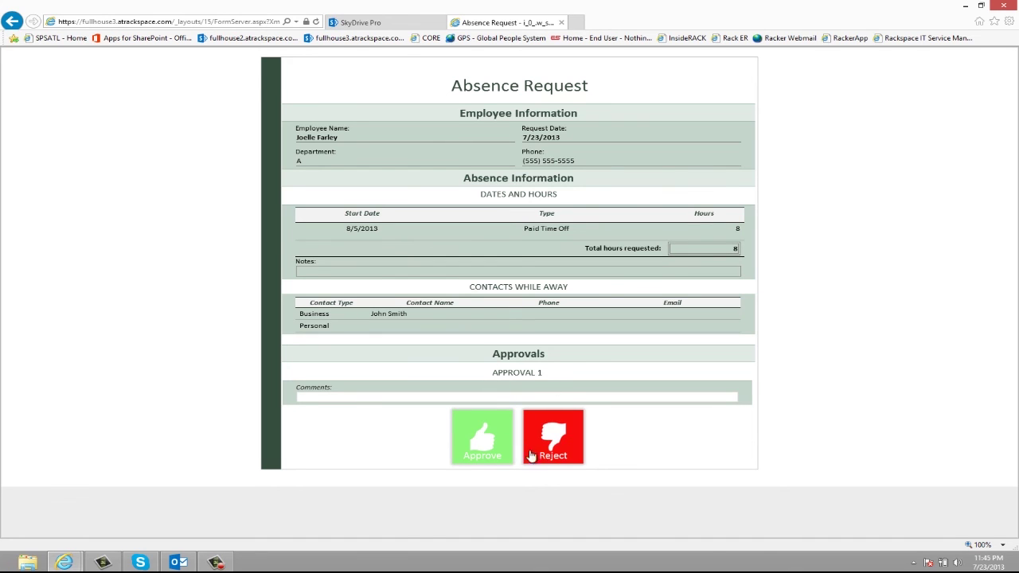